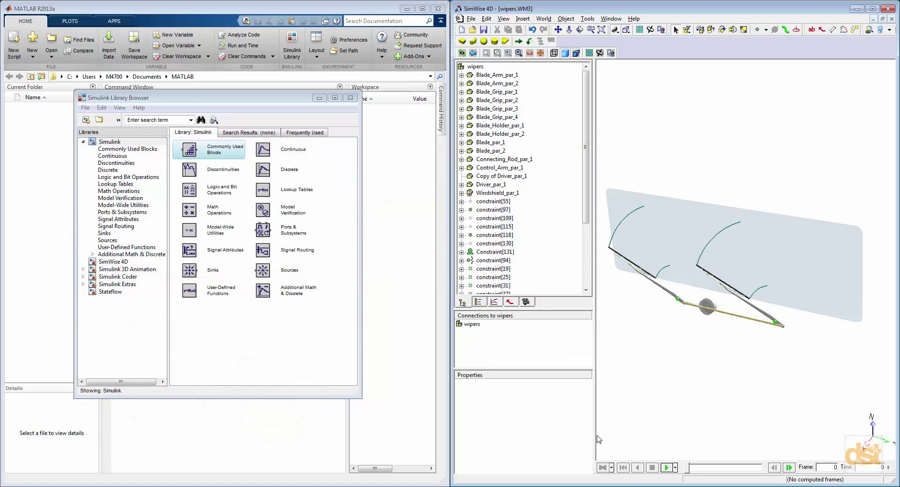
Insert an angular velocity meter on Constraint[131] and rename it 'Motor Angular Velocity'.
{"action": "right_click", "coordinate": [501, 254]}
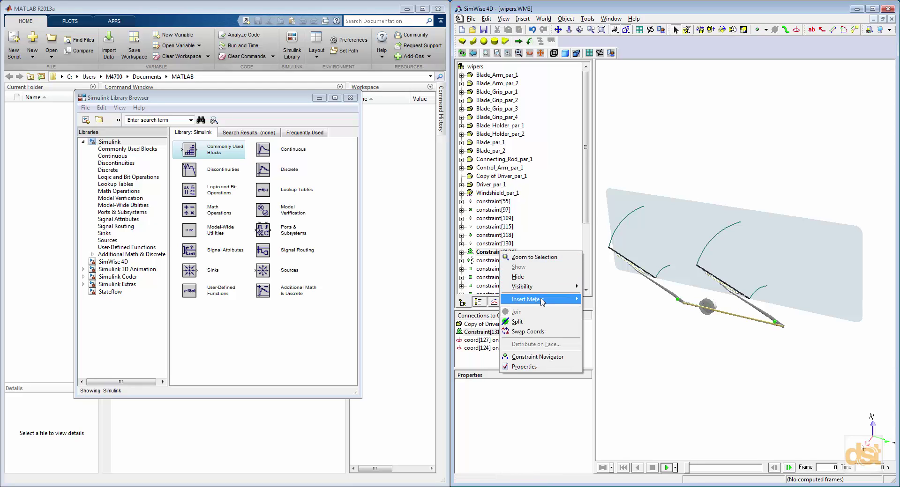
{"action": "mouse_move", "coordinate": [542, 303]}
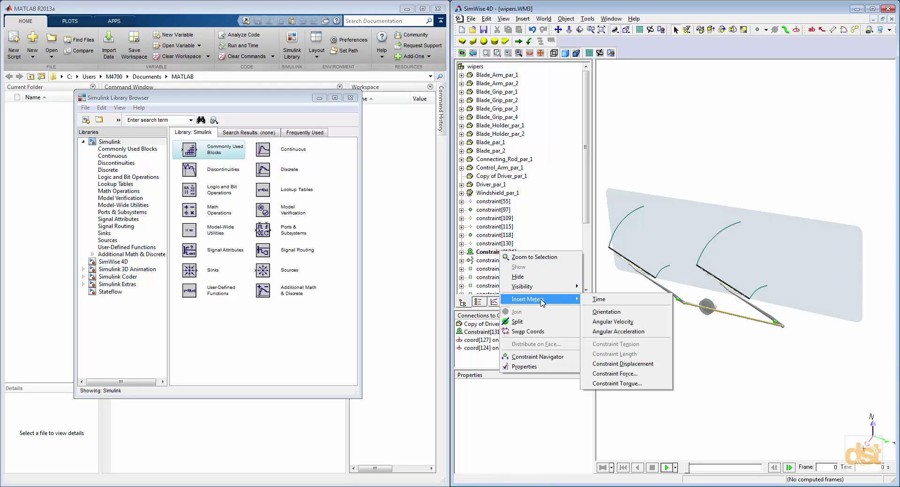
{"action": "left_click", "coordinate": [613, 322]}
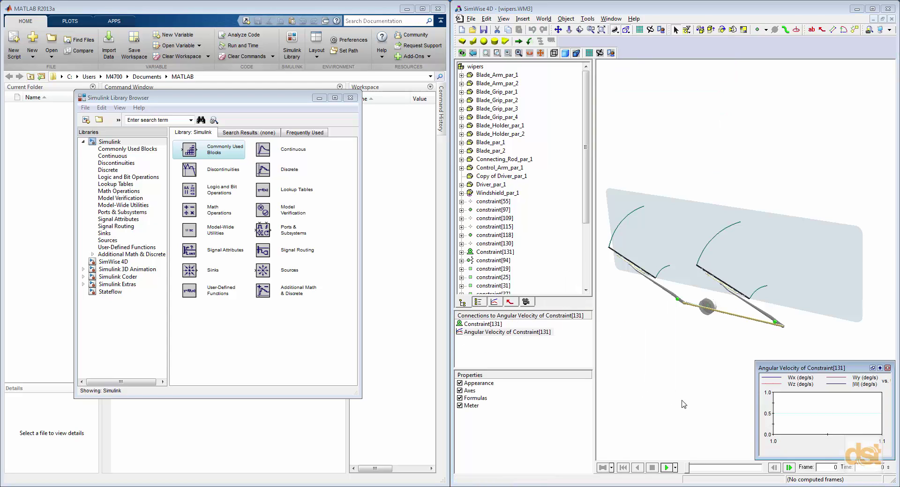
{"action": "double_click", "coordinate": [820, 452]}
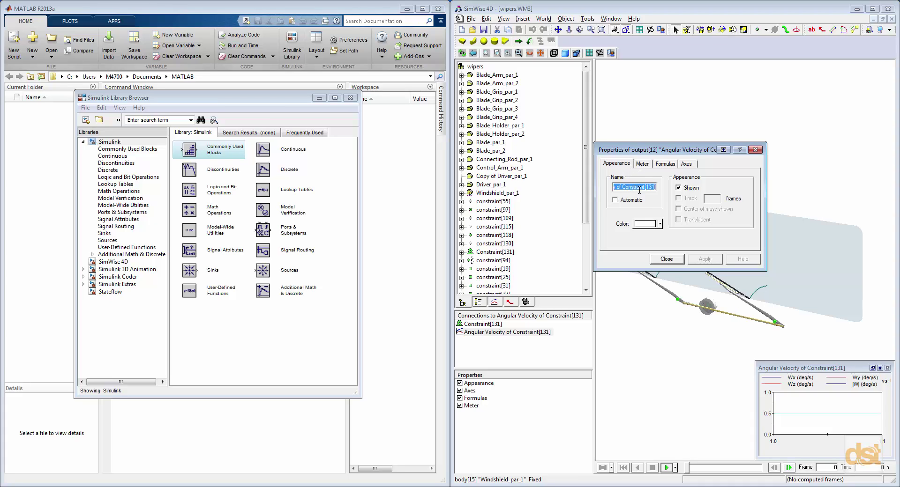
{"action": "type", "text": "Motor An"}
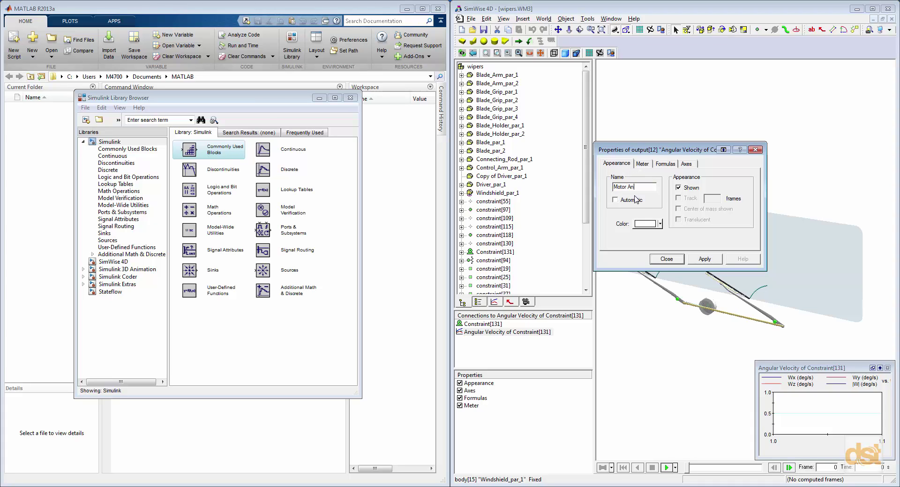
{"action": "type", "text": "gular Velocity"}
{"action": "left_click", "coordinate": [705, 259]}
Add a slider-driven rotation control to motor constraint Constraint[131].
{"action": "left_click", "coordinate": [667, 260]}
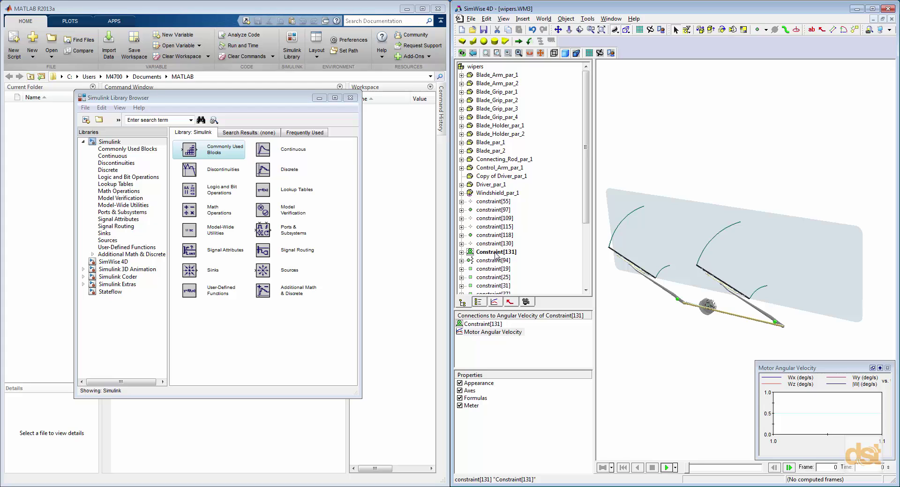
{"action": "left_click", "coordinate": [495, 253]}
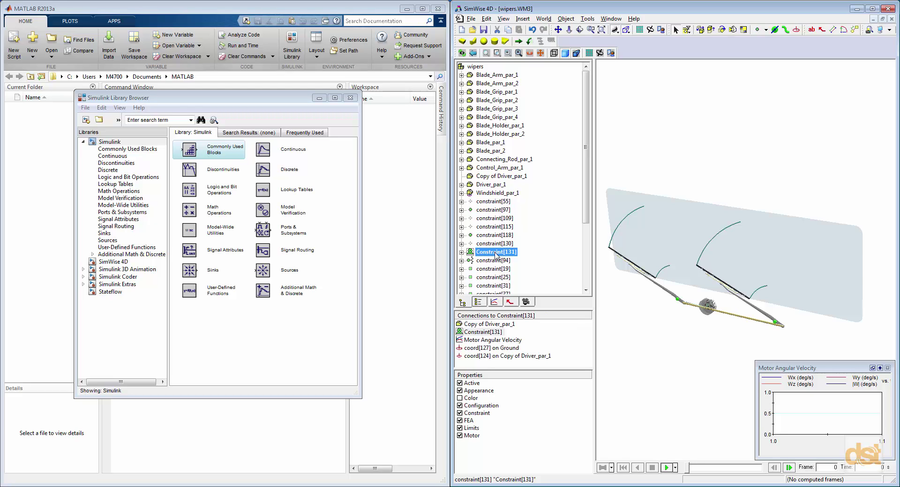
{"action": "left_click", "coordinate": [523, 19]}
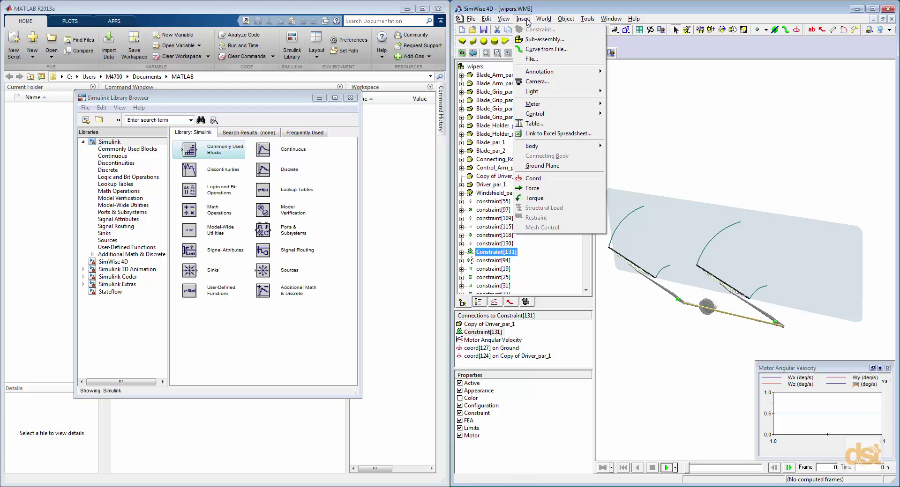
{"action": "mouse_move", "coordinate": [542, 114]}
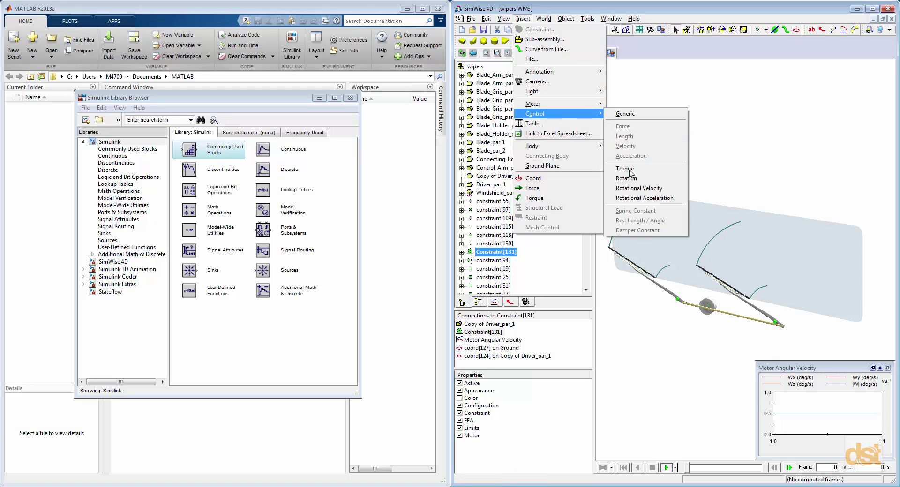
{"action": "left_click", "coordinate": [650, 180]}
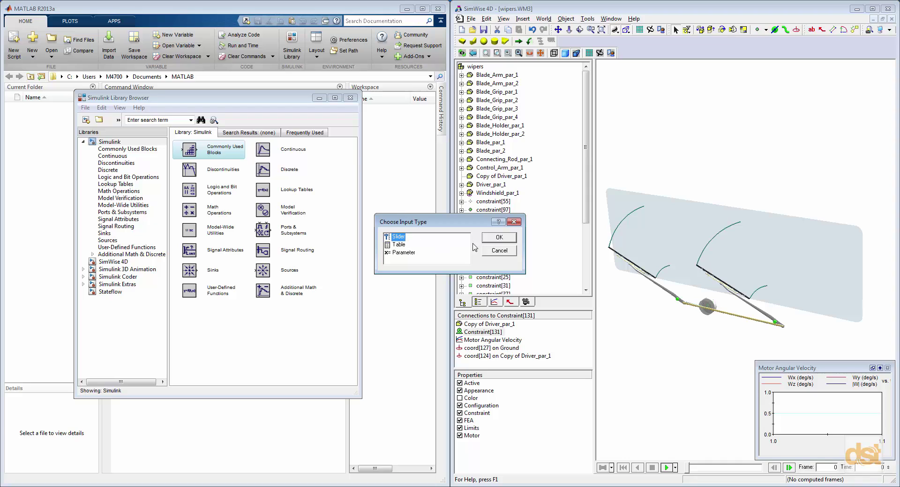
{"action": "left_click", "coordinate": [498, 238]}
{"action": "left_click_drag", "start_coordinate": [472, 232], "coordinate": [702, 92]}
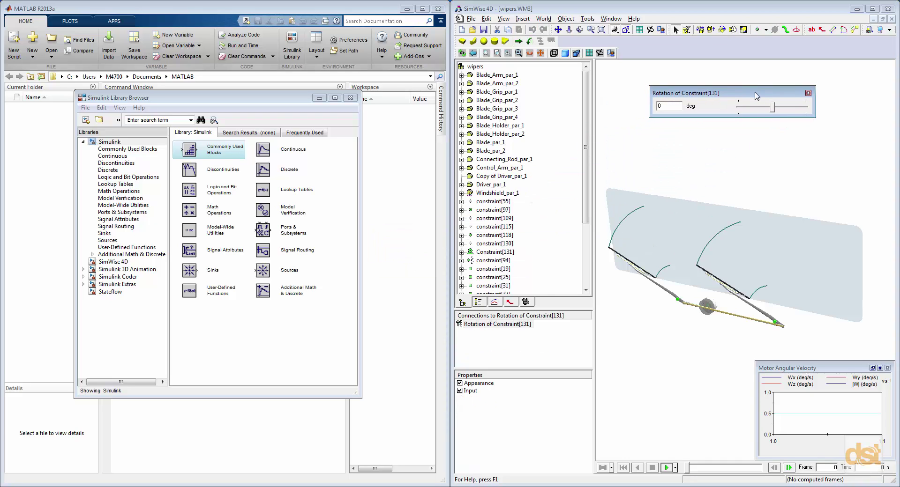
Rename the rotation slider to 'Motor Orientation' and apply the change.
{"action": "double_click", "coordinate": [717, 113]}
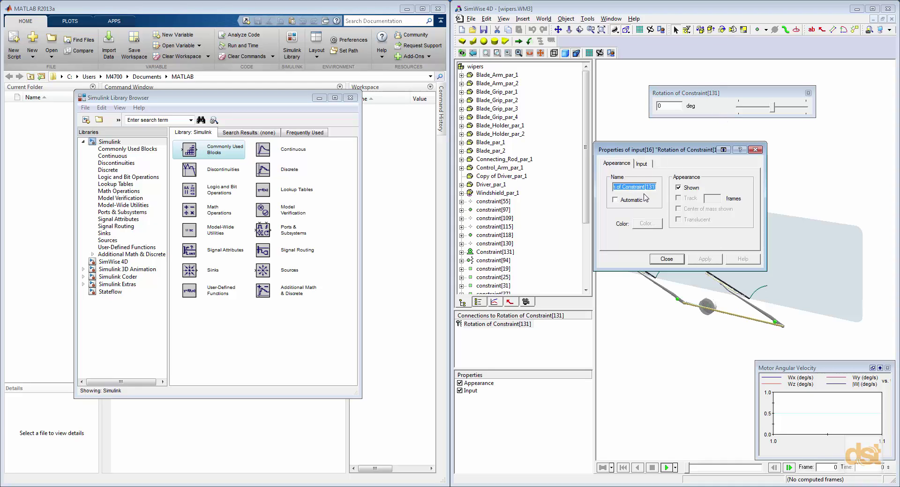
{"action": "type", "text": "Motor Orientation"}
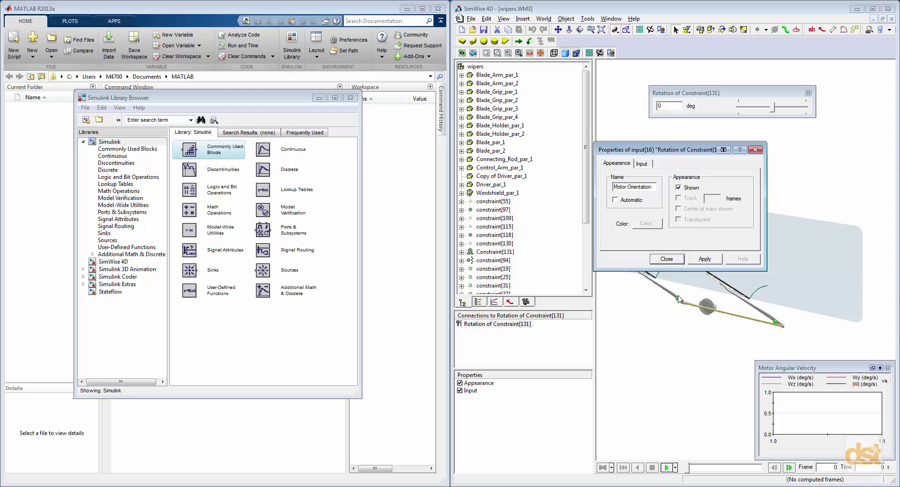
{"action": "left_click", "coordinate": [704, 259]}
{"action": "left_click", "coordinate": [666, 259]}
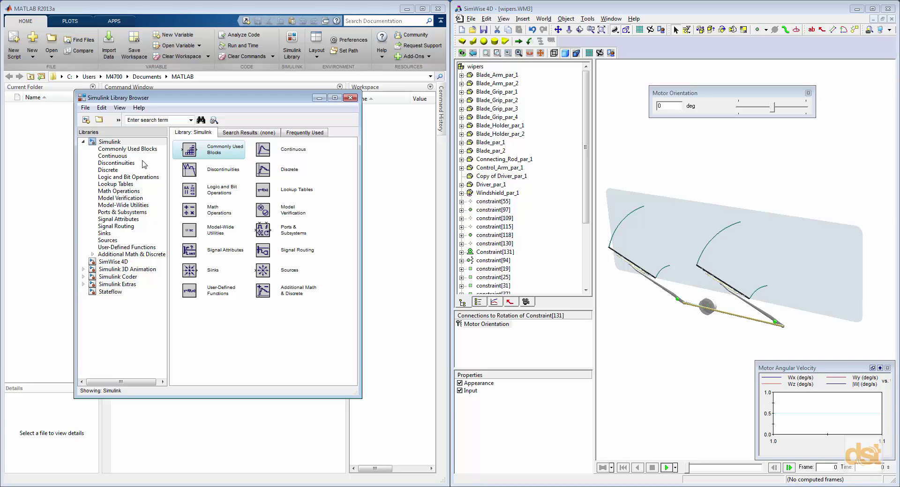
Create a new blank Simulink model and place the swPlant block from the SimWise 4D library.
{"action": "left_click", "coordinate": [83, 109]}
{"action": "mouse_move", "coordinate": [105, 121]}
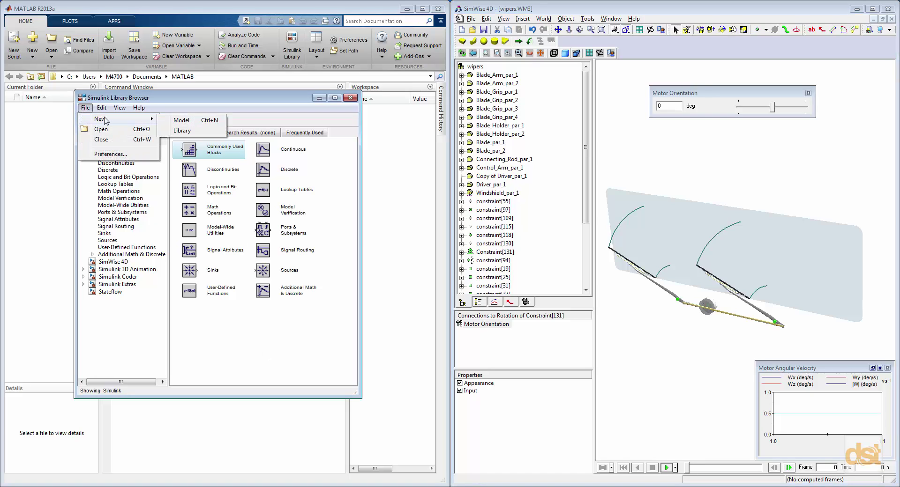
{"action": "left_click", "coordinate": [181, 120]}
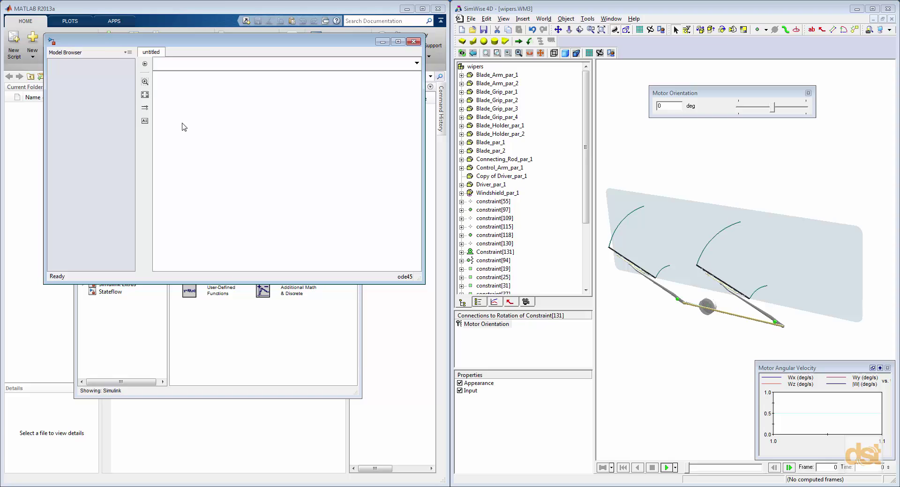
{"action": "left_click_drag", "start_coordinate": [184, 37], "coordinate": [463, 174]}
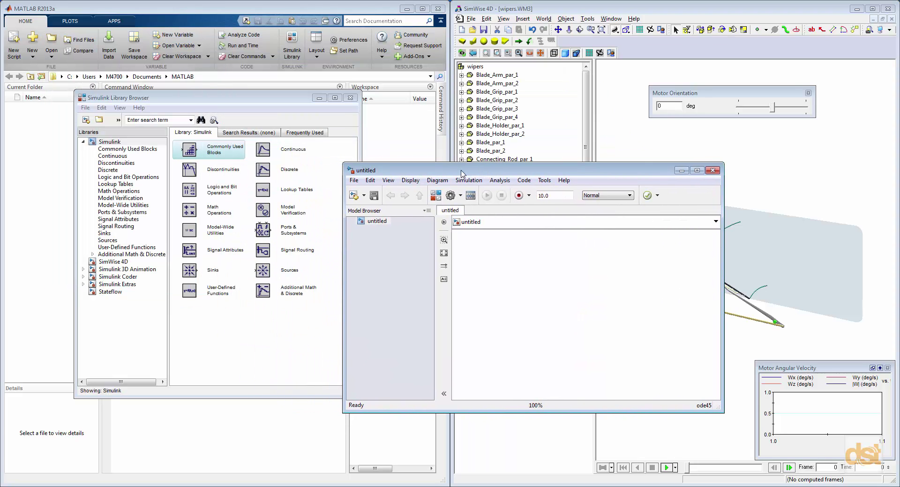
{"action": "left_click", "coordinate": [111, 262]}
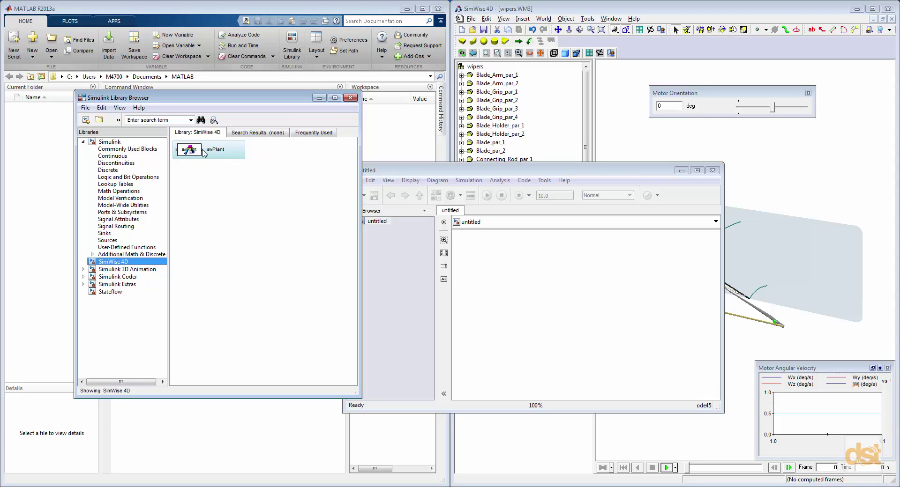
{"action": "left_click_drag", "start_coordinate": [205, 152], "coordinate": [593, 307]}
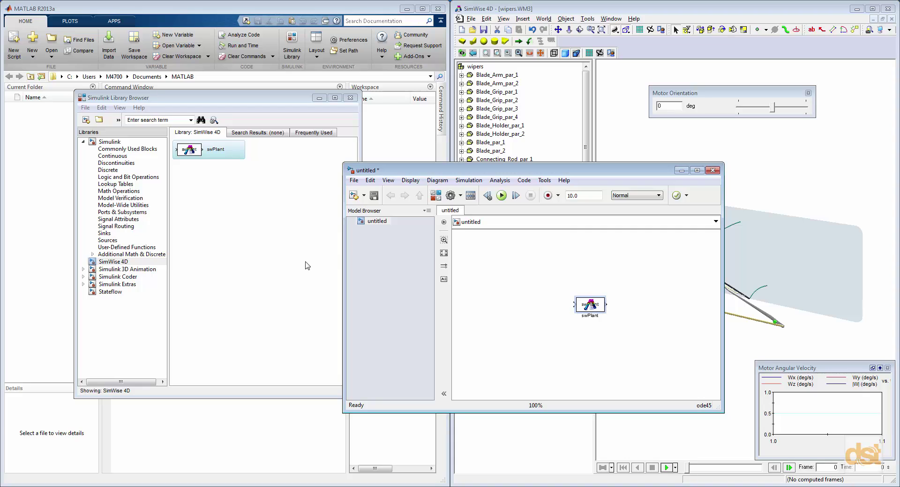
Add a Repeating Sequence block before swPlant and a Scope block after it.
{"action": "left_click", "coordinate": [113, 241]}
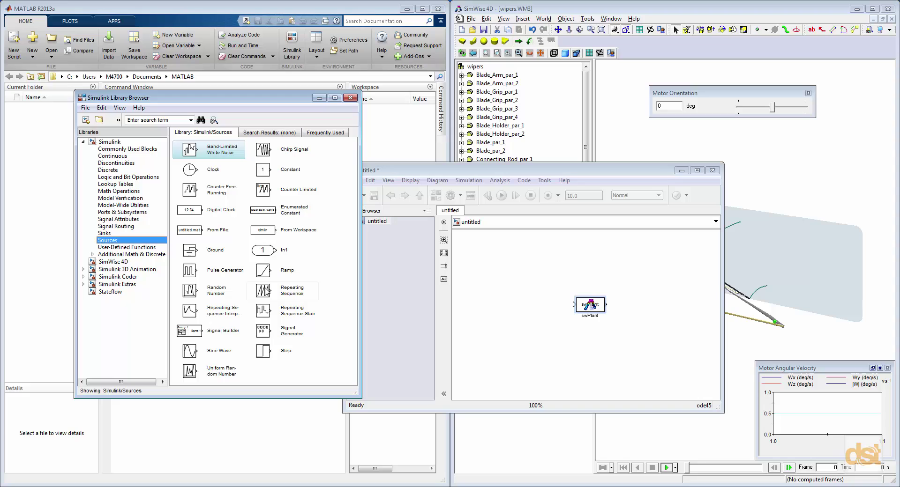
{"action": "mouse_move", "coordinate": [268, 293]}
{"action": "left_mouse_down"}
{"action": "mouse_move", "coordinate": [489, 318]}
{"action": "mouse_move", "coordinate": [513, 300]}
{"action": "mouse_move", "coordinate": [509, 308]}
{"action": "mouse_move", "coordinate": [575, 305]}
{"action": "left_mouse_up"}
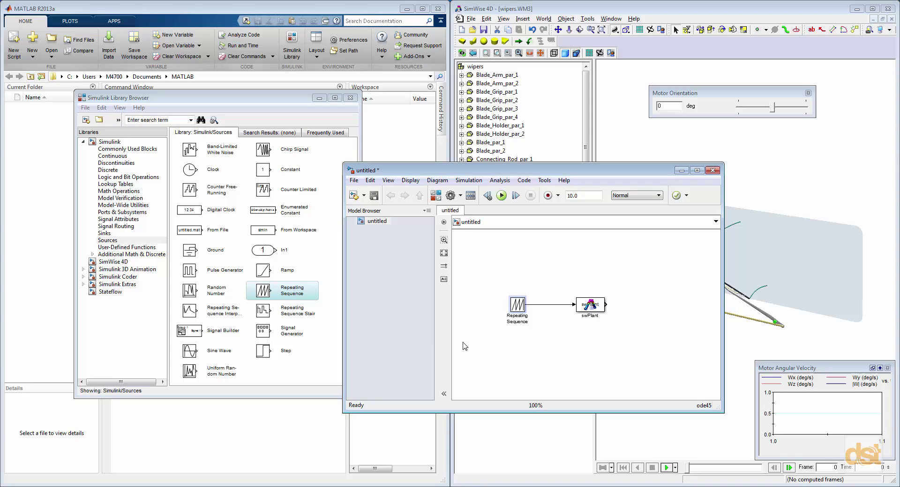
{"action": "left_click", "coordinate": [108, 149]}
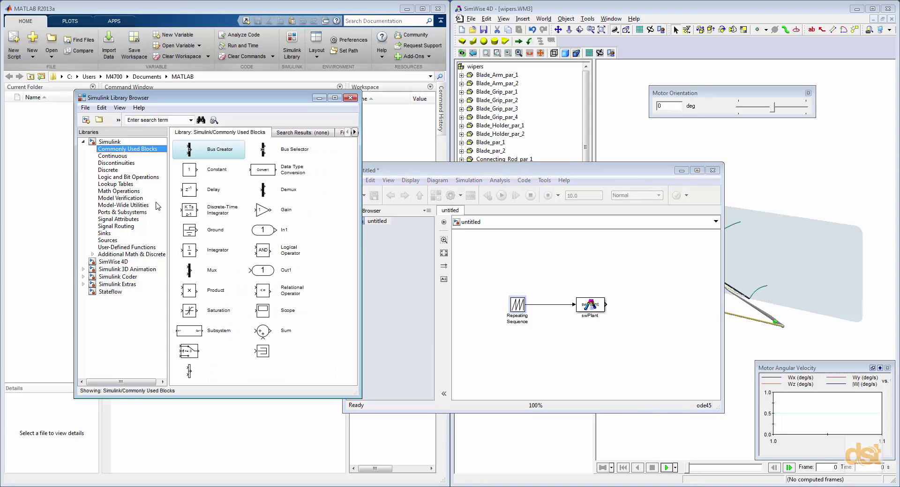
{"action": "left_click_drag", "start_coordinate": [270, 317], "coordinate": [642, 305]}
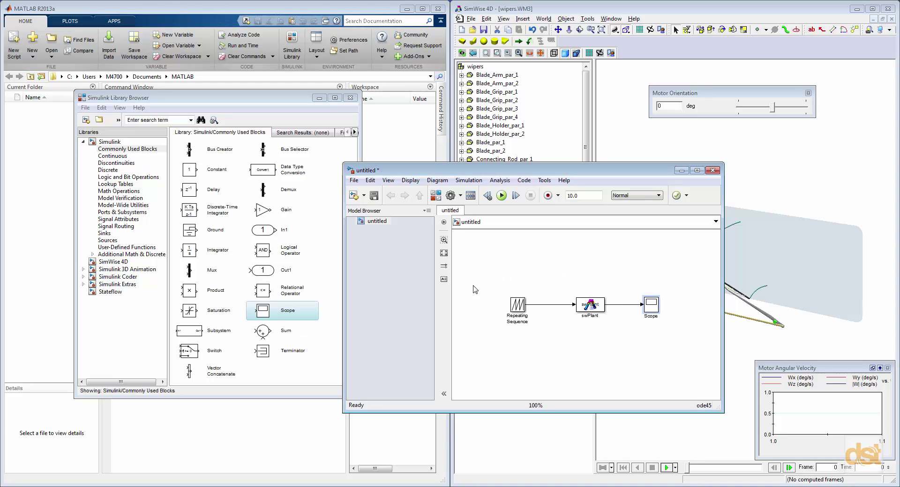
Link the swPlant block to the SimWise model file wipers.WM3.
{"action": "left_click", "coordinate": [591, 307]}
{"action": "double_click", "coordinate": [590, 307]}
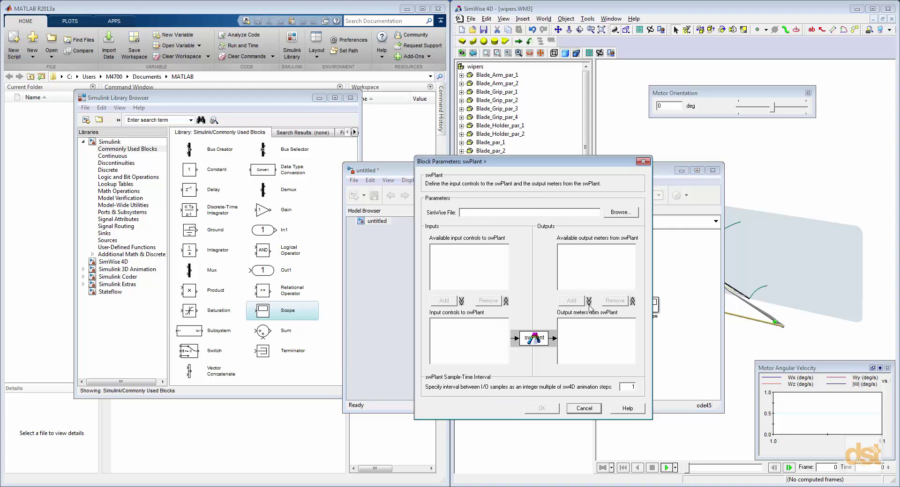
{"action": "left_click", "coordinate": [616, 213]}
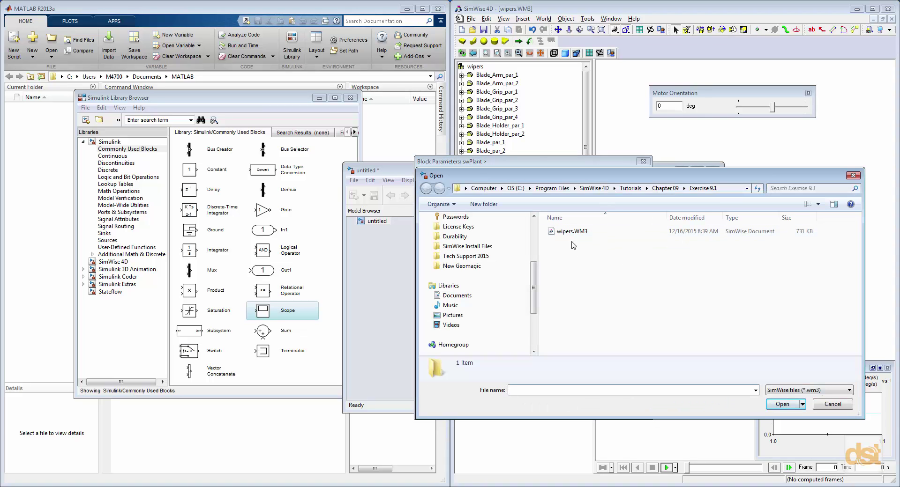
{"action": "left_click", "coordinate": [568, 232]}
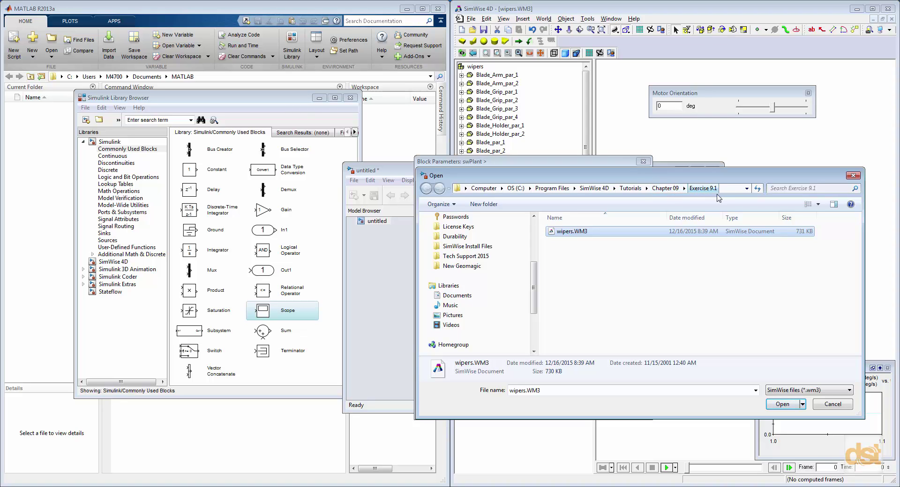
{"action": "left_click", "coordinate": [774, 405]}
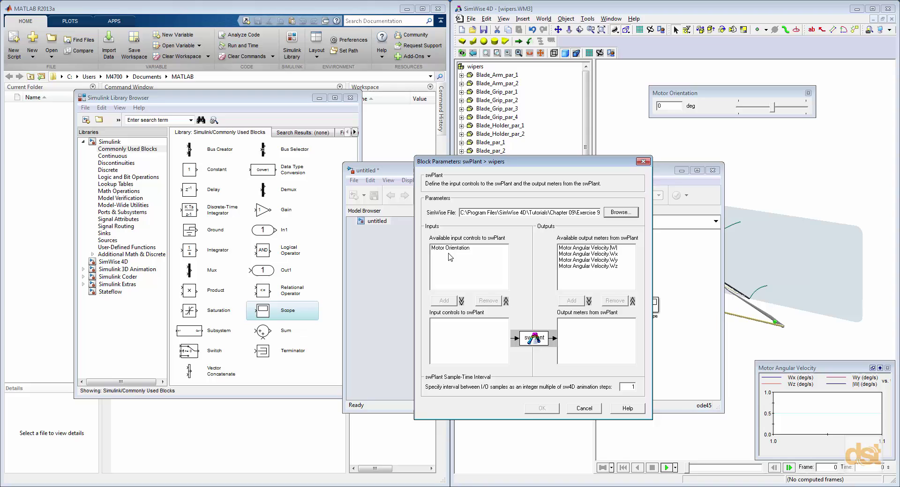
Make Motor Orientation the swPlant input and Motor Angular Velocity.|W| its output.
{"action": "left_click", "coordinate": [449, 253]}
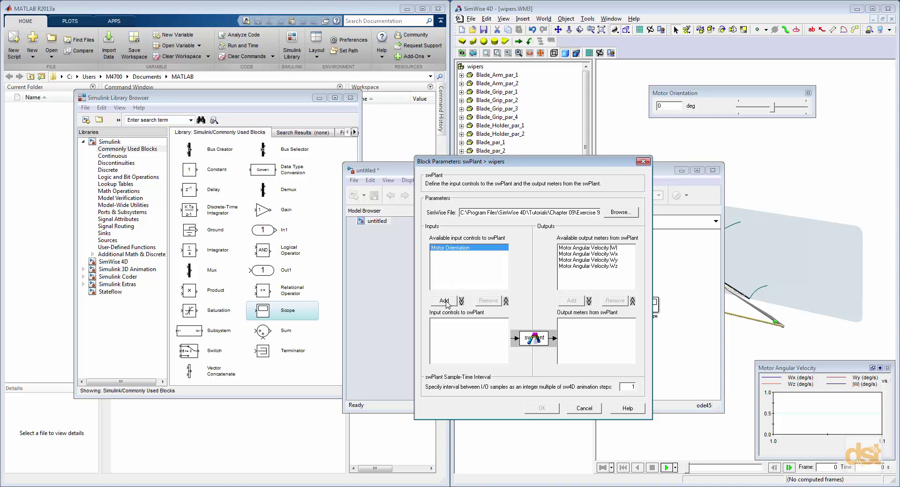
{"action": "left_click", "coordinate": [445, 301]}
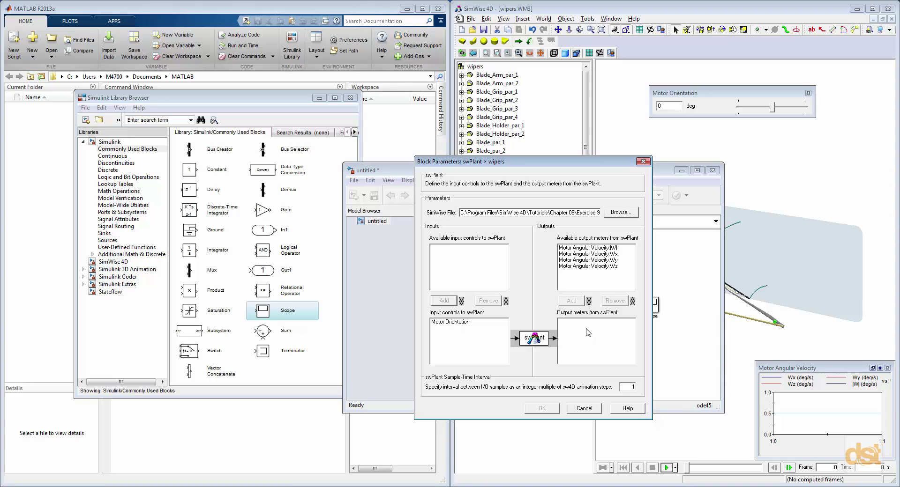
{"action": "left_click", "coordinate": [573, 248]}
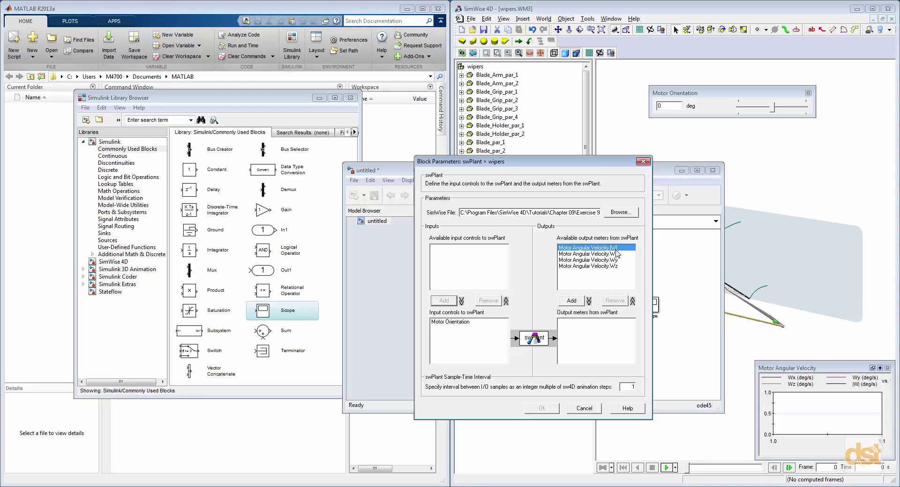
{"action": "left_click", "coordinate": [573, 301]}
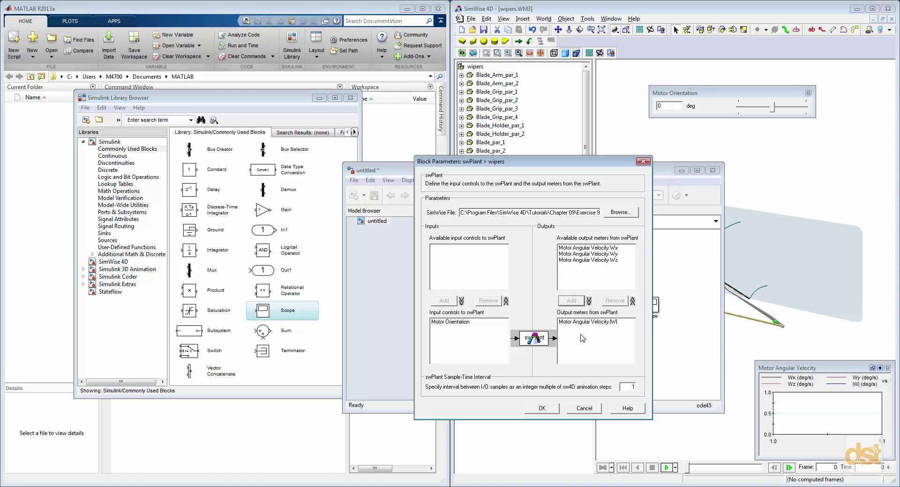
{"action": "left_click", "coordinate": [542, 409]}
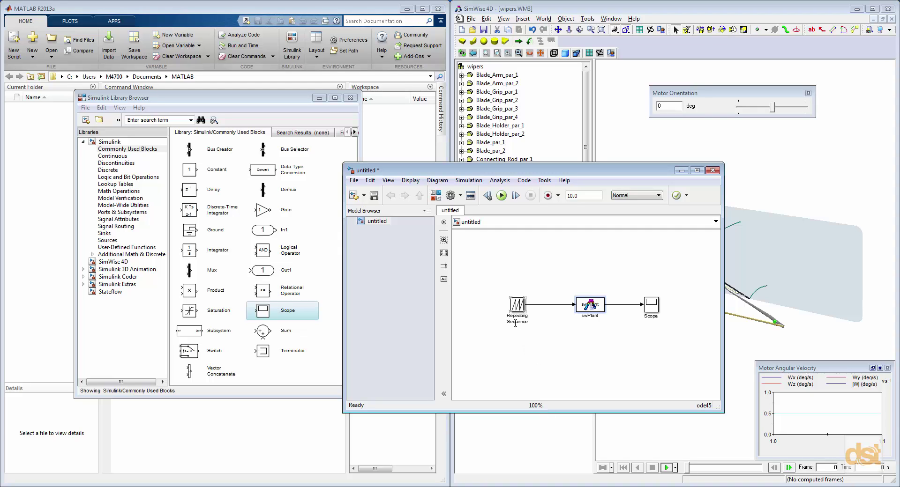
Enter time values [0 .5 1 2] and output values [0 180 0 0] in the Repeating Sequence block.
{"action": "double_click", "coordinate": [516, 308]}
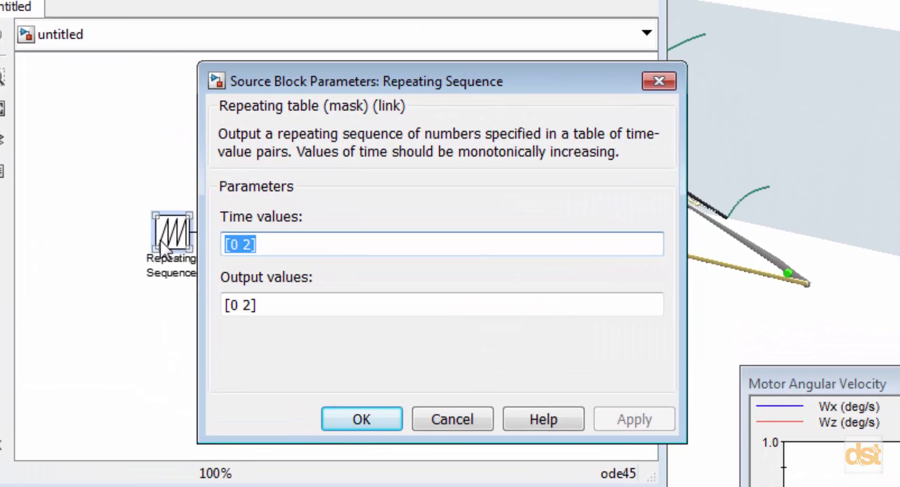
{"action": "left_click", "coordinate": [243, 245]}
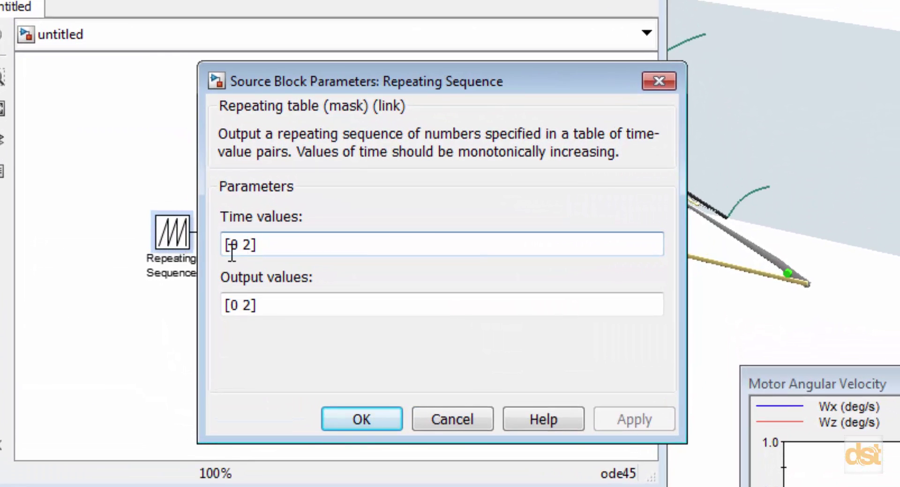
{"action": "key", "text": "Delete"}
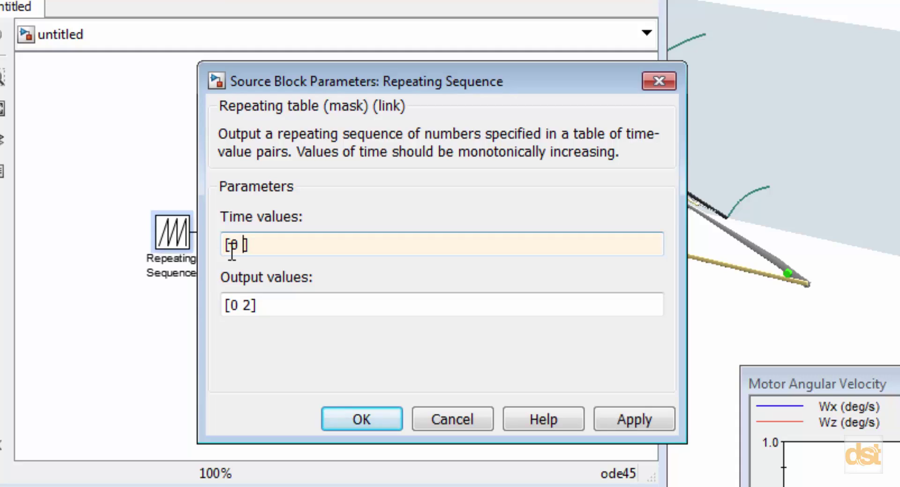
{"action": "type", "text": ".5 1 2"}
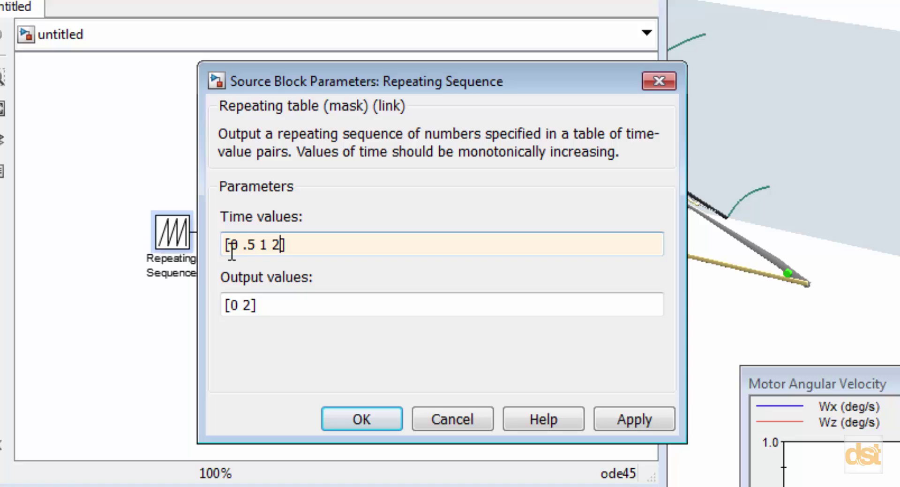
{"action": "triple_click", "coordinate": [243, 307]}
{"action": "left_click", "coordinate": [250, 310]}
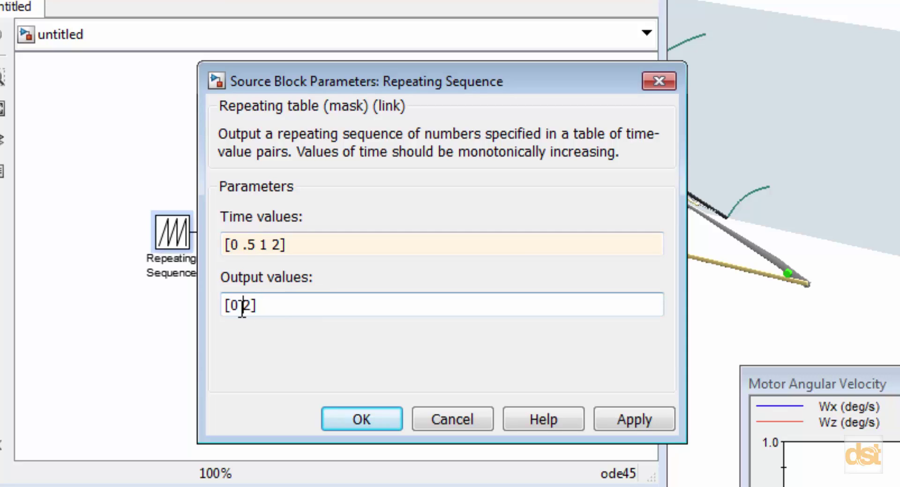
{"action": "type", "text": "180 0 0"}
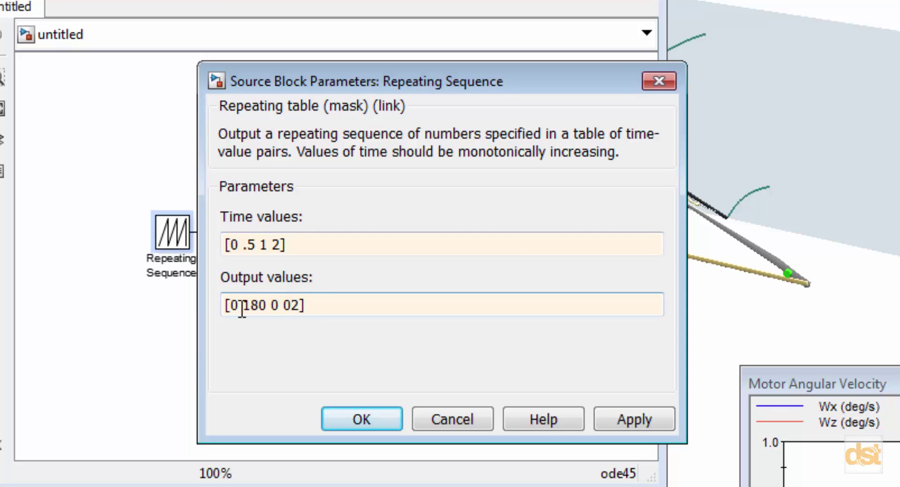
{"action": "key", "text": "Delete"}
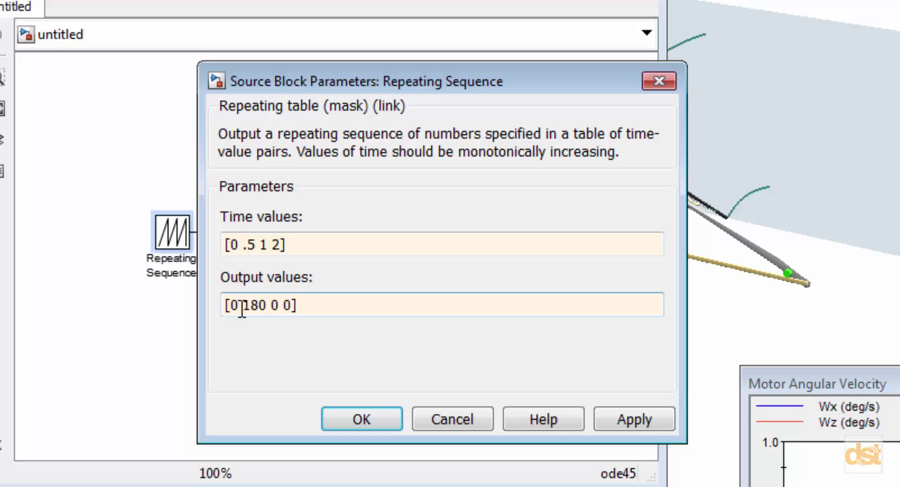
{"action": "left_click", "coordinate": [611, 418]}
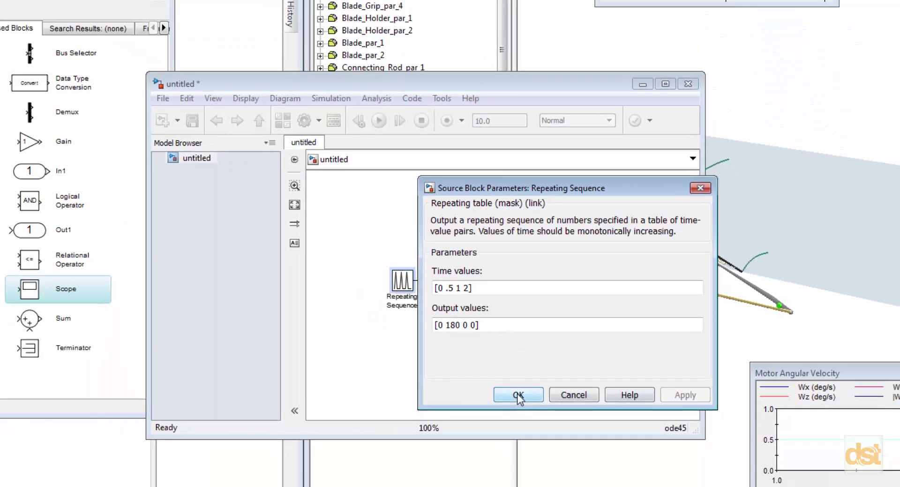
{"action": "left_click", "coordinate": [517, 395]}
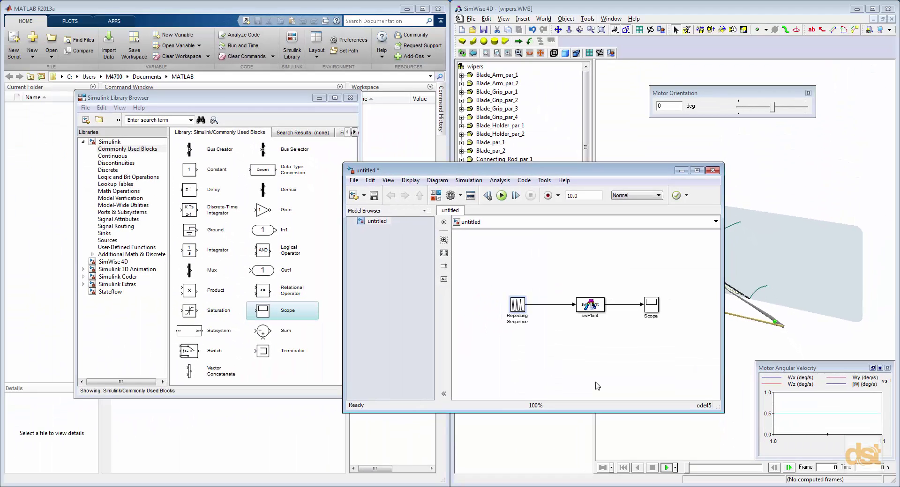
Move the model window aside to reveal the wipers and run the simulation.
{"action": "left_click_drag", "start_coordinate": [473, 171], "coordinate": [354, 145]}
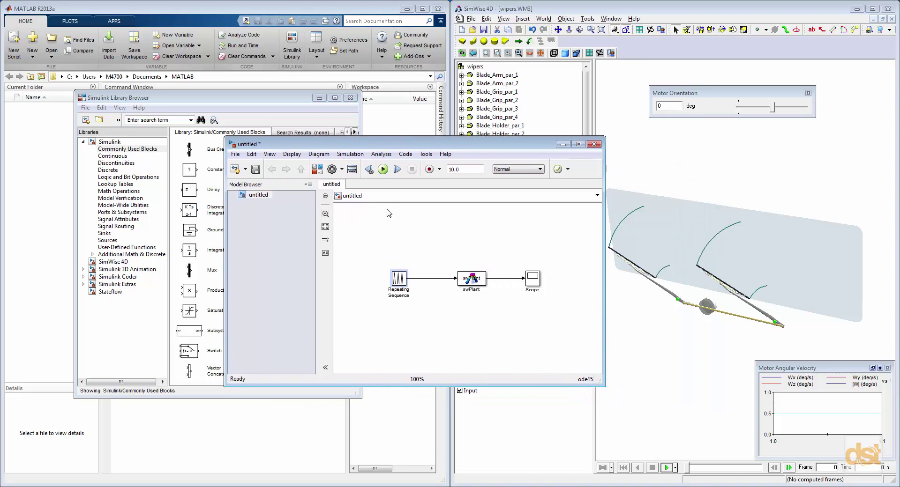
{"action": "left_click", "coordinate": [383, 170]}
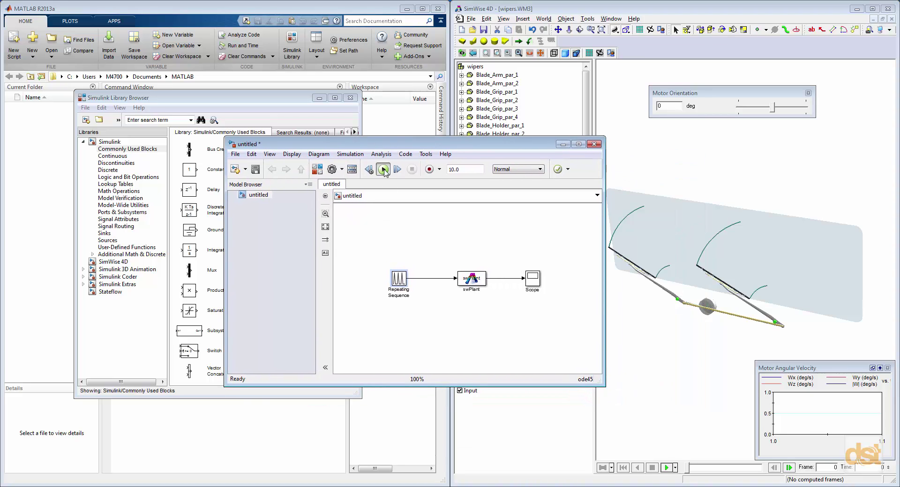